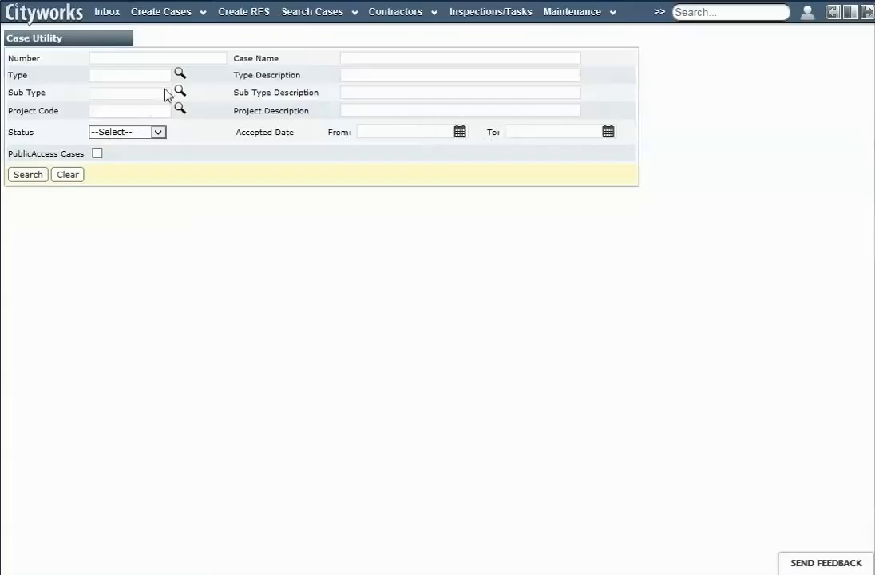
# - Enter 2007 as the case number criterion and set the status filter to PENDING
pyautogui.click(154, 61)
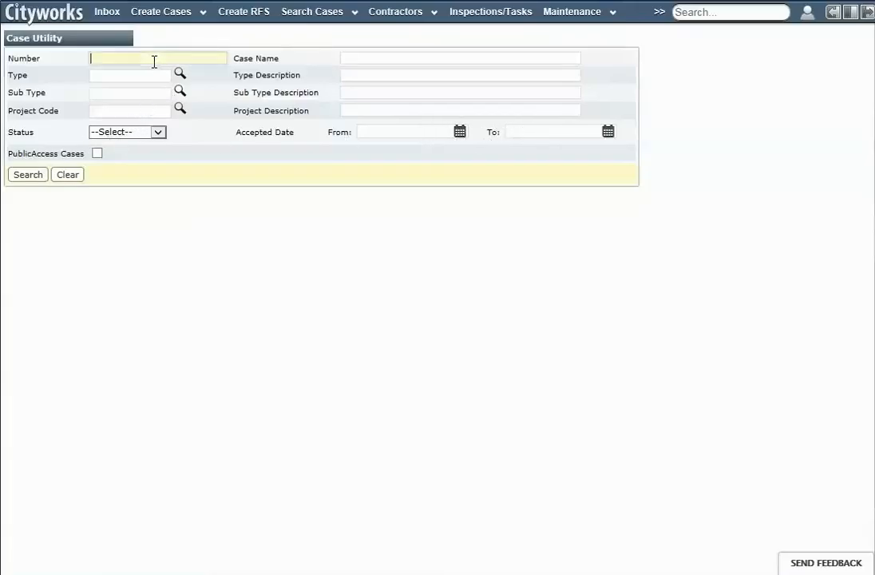
pyautogui.write('2007')
pyautogui.click(158, 132)
pyautogui.scroll(-15, 146, 343)
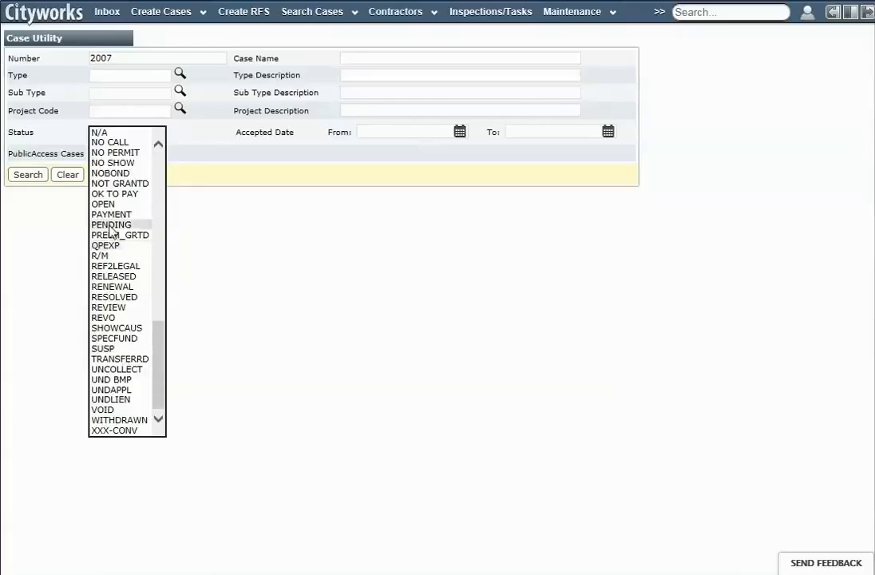
pyautogui.click(111, 225)
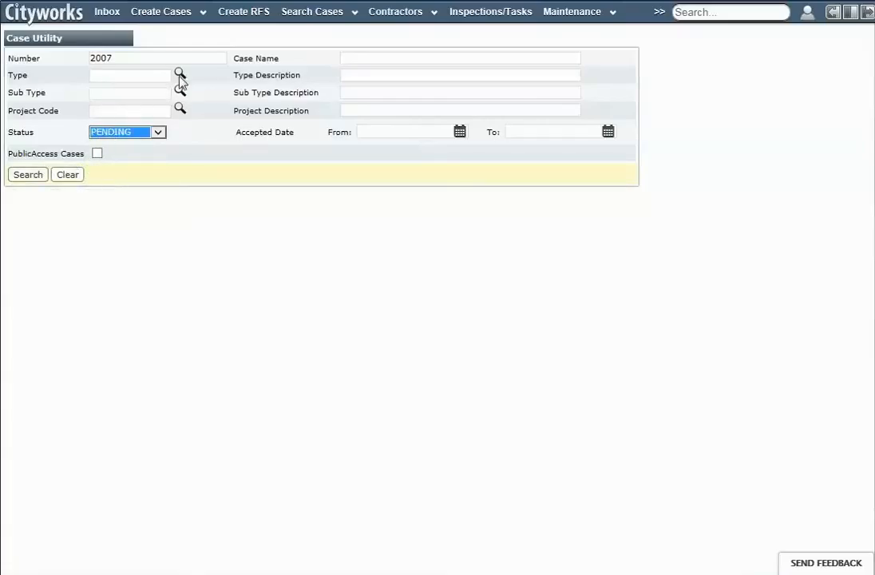
# - Look up the SWGR case type as the type criterion and run the case search
pyautogui.click(120, 75)
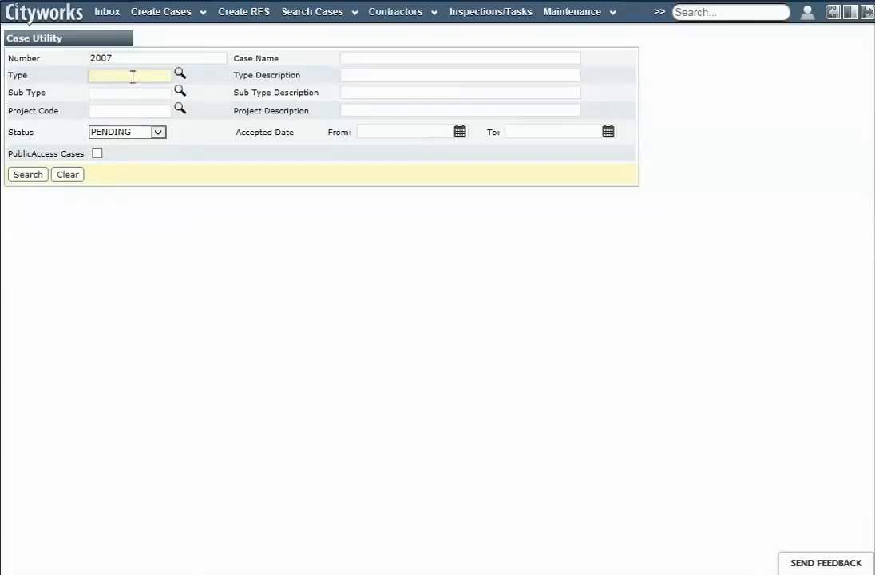
pyautogui.click(181, 78)
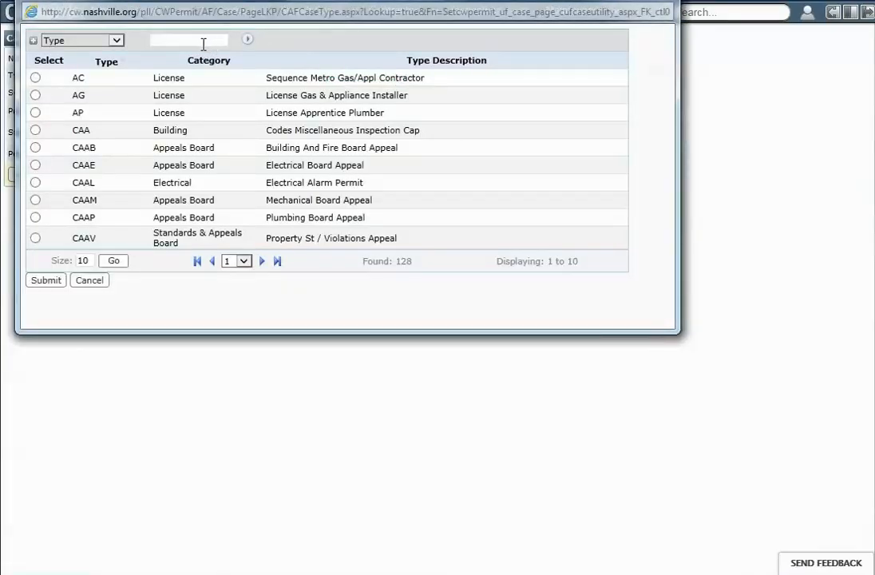
pyautogui.click(195, 44)
pyautogui.write('swgr')
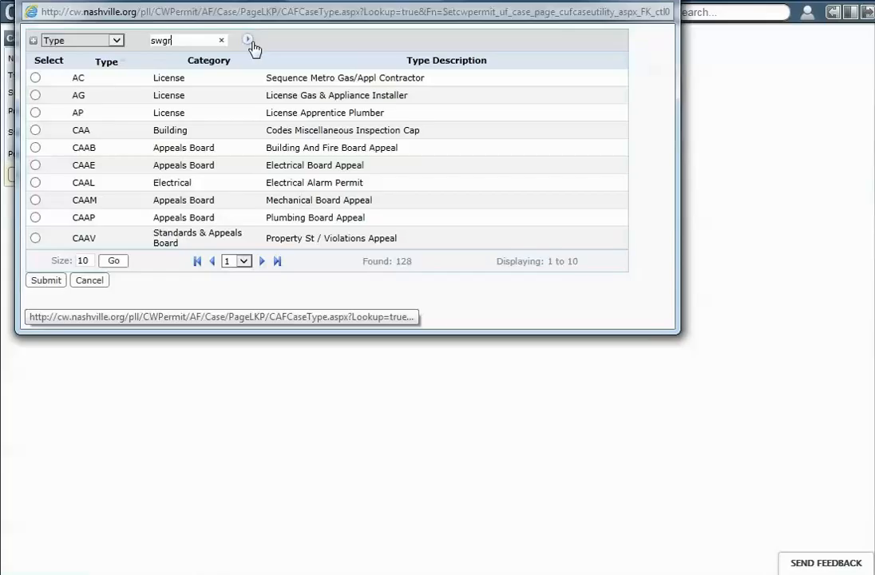
pyautogui.click(250, 41)
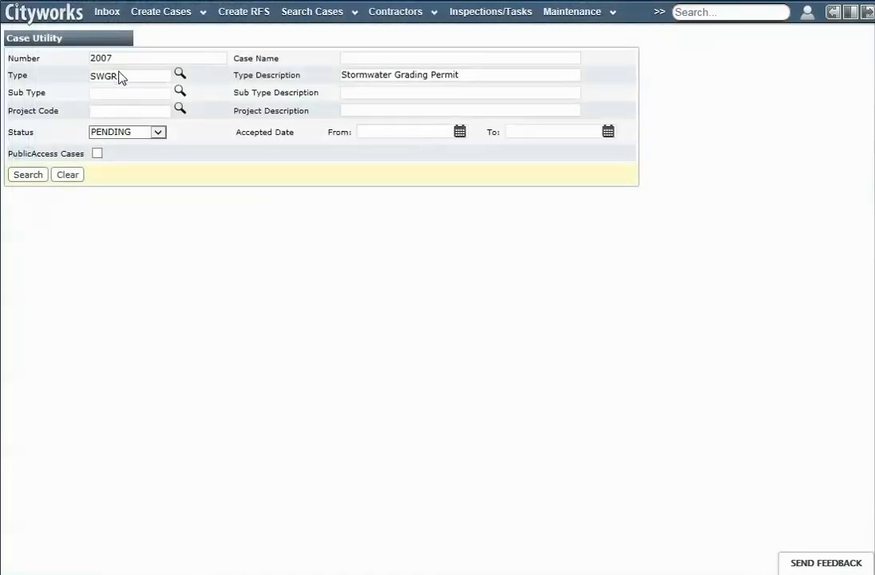
pyautogui.click(29, 175)
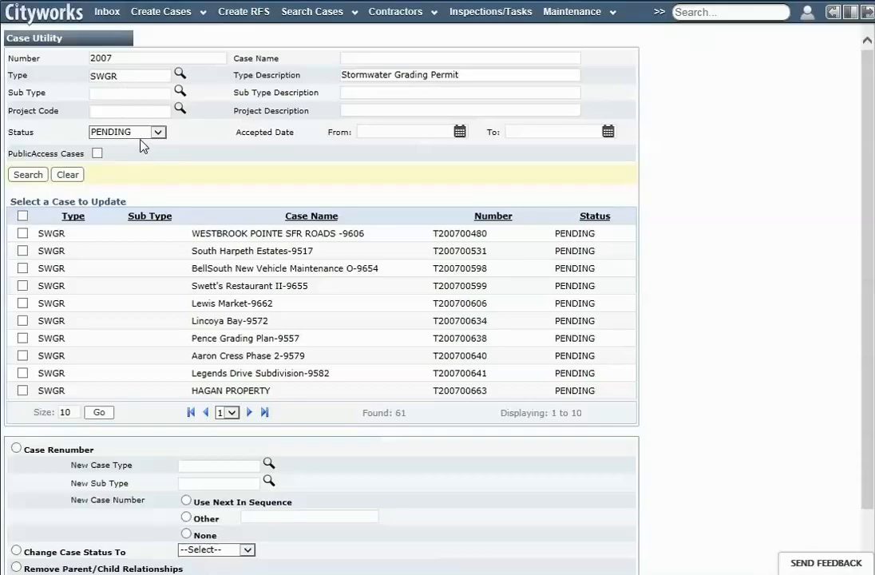
# - Select only the WESTBROOK POINTE SFR ROADS -9606 case for updating, leaving the other cases unselected
pyautogui.click(22, 233)
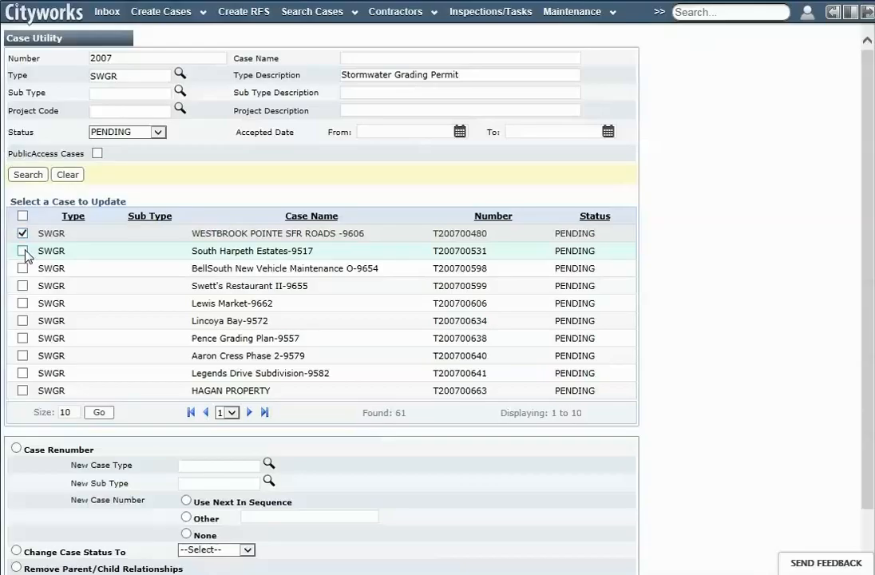
pyautogui.click(24, 252)
pyautogui.click(24, 270)
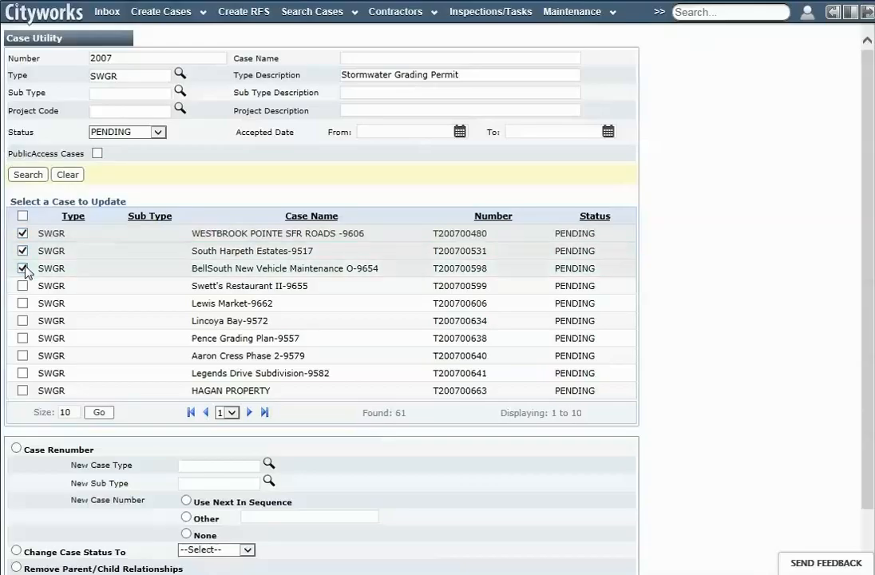
pyautogui.click(23, 269)
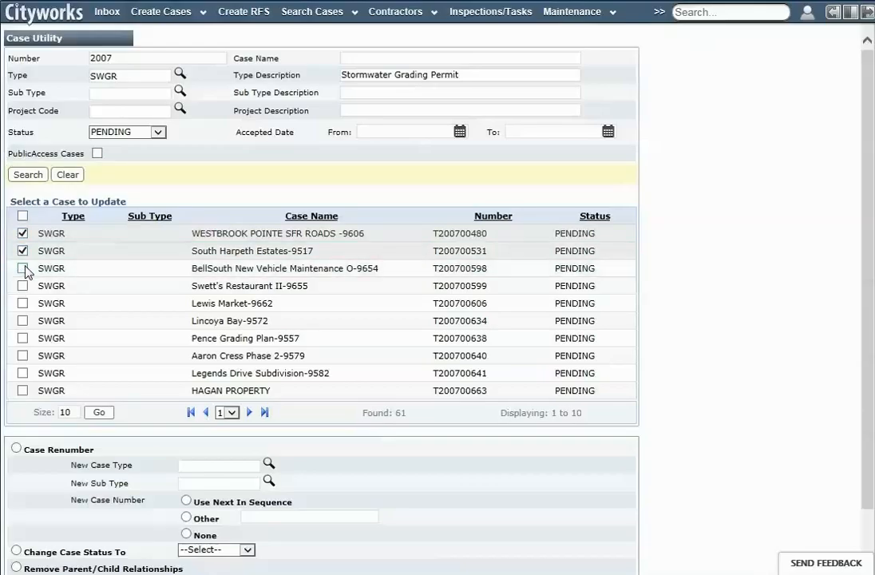
pyautogui.click(23, 251)
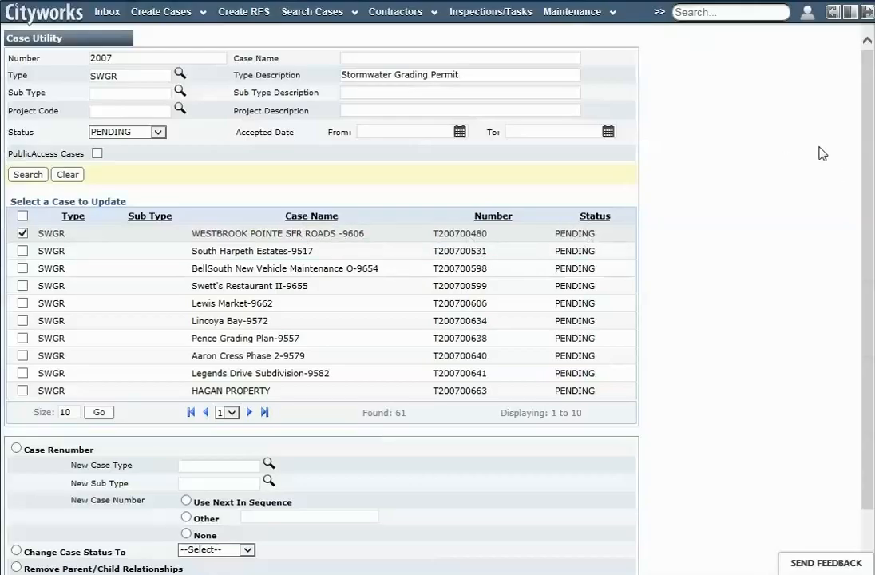
# - Change the selected WESTBROOK POINTE case's status to EXPIRED, submit the update and expand the update message
pyautogui.moveTo(868, 151); pyautogui.dragTo(865, 299)
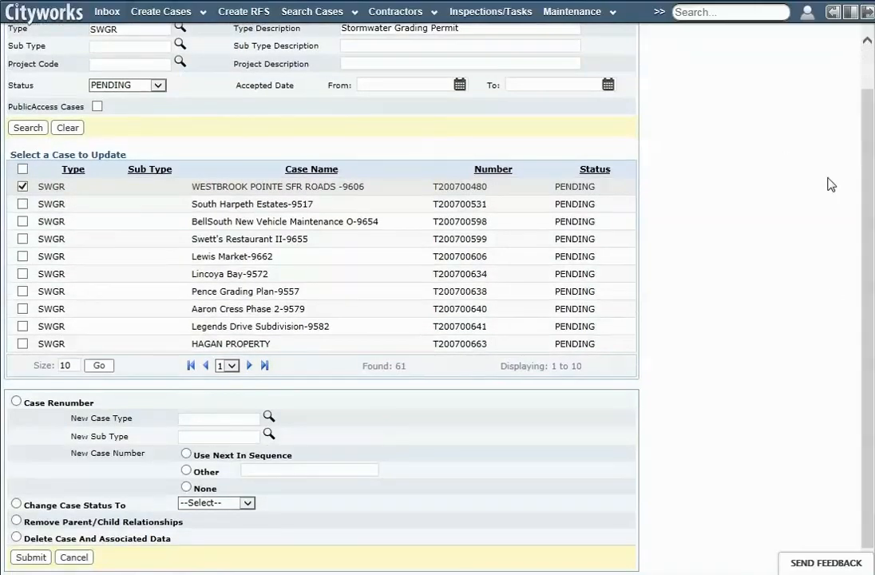
pyautogui.click(16, 505)
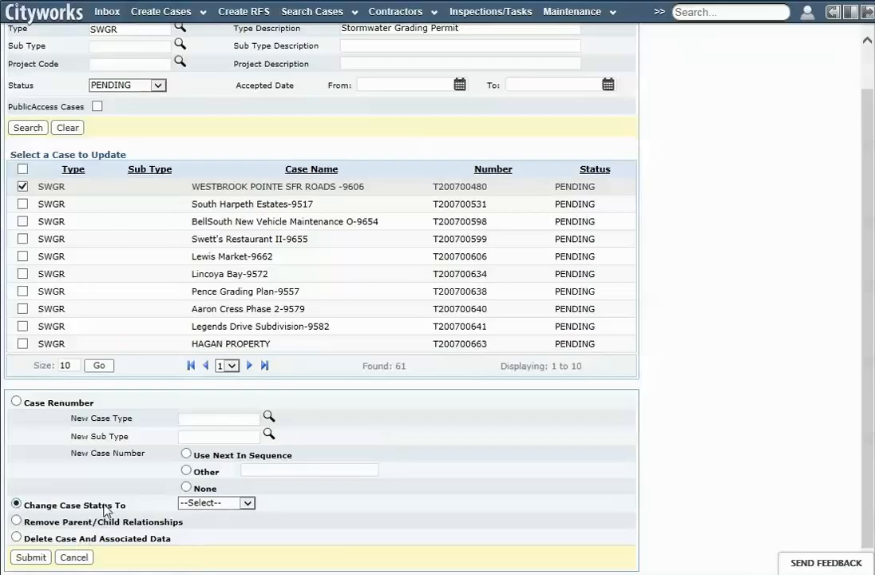
pyautogui.click(215, 502)
pyautogui.scroll(-2, 250, 505)
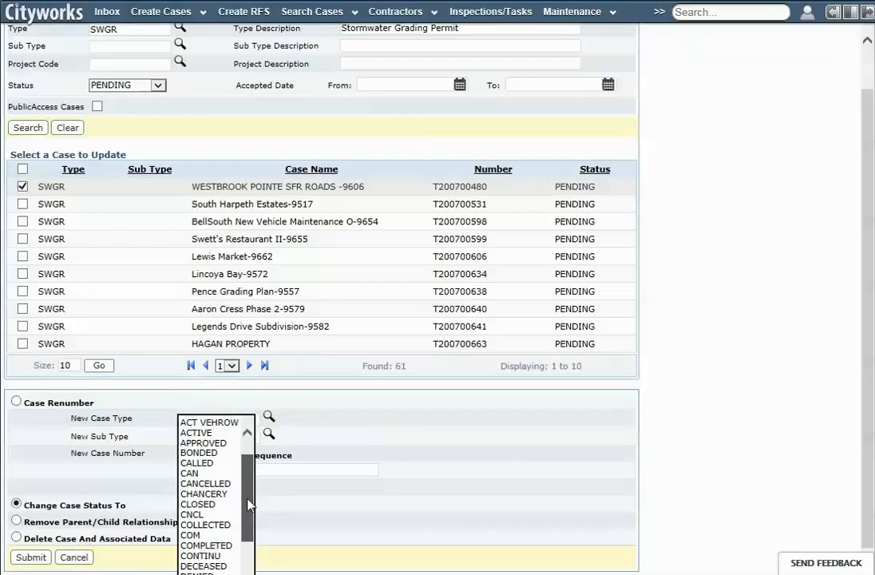
pyautogui.scroll(-4, 215, 479)
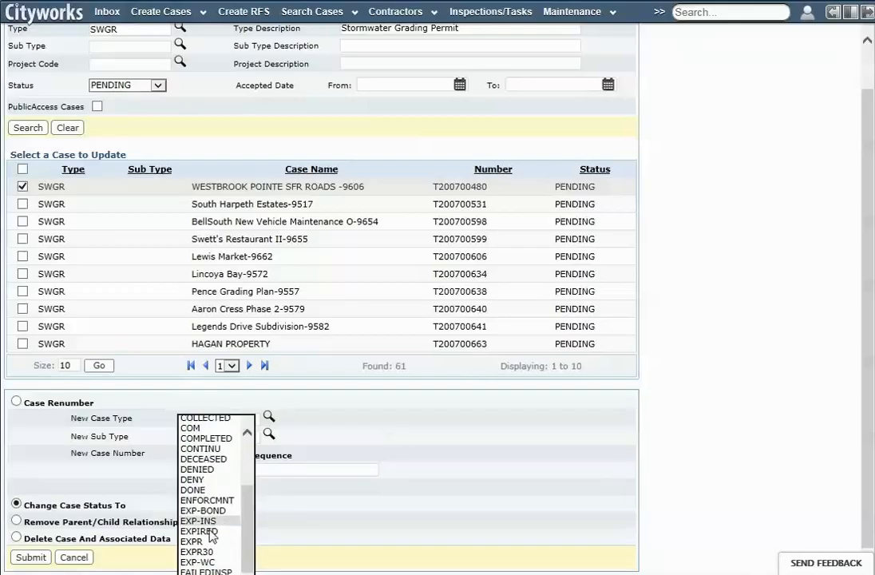
pyautogui.click(209, 531)
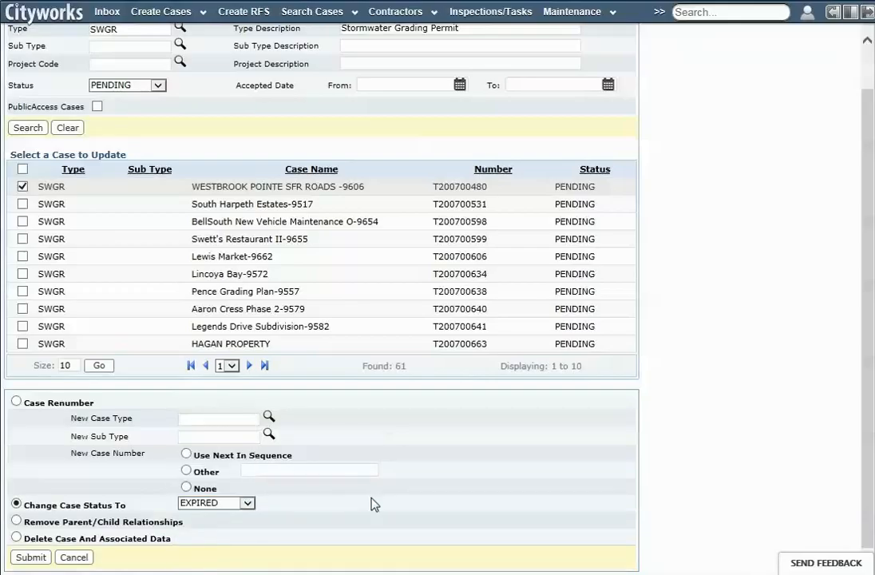
pyautogui.click(44, 555)
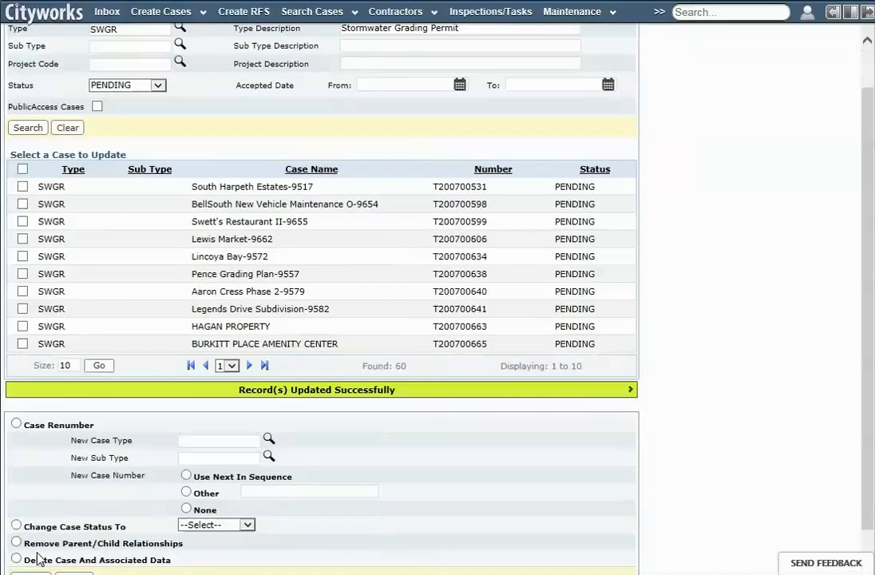
pyautogui.click(415, 391)
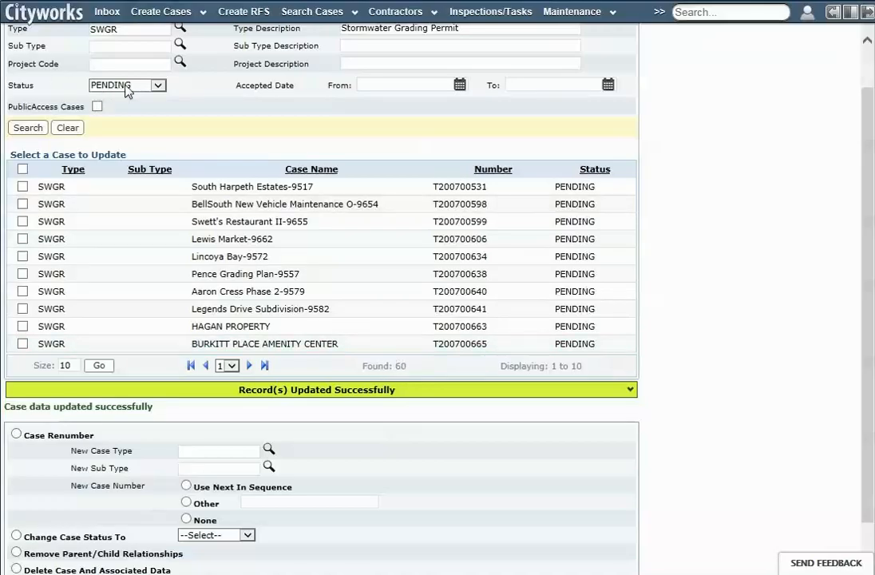
# - Select the South Harpeth Estates-9517 case, change its status to EXPIRED and submit the update
pyautogui.click(23, 187)
pyautogui.click(216, 535)
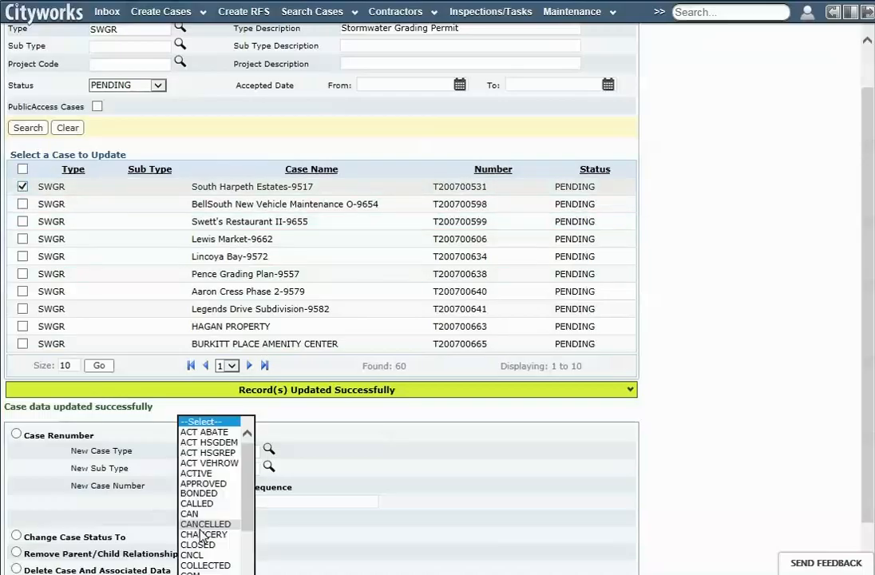
pyautogui.moveTo(245, 511); pyautogui.dragTo(245, 559)
pyautogui.click(186, 453)
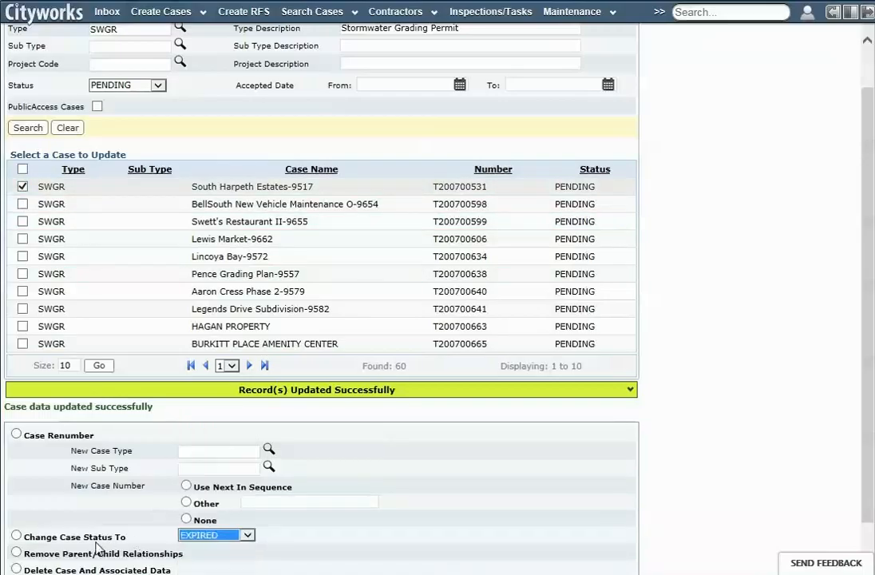
pyautogui.click(16, 535)
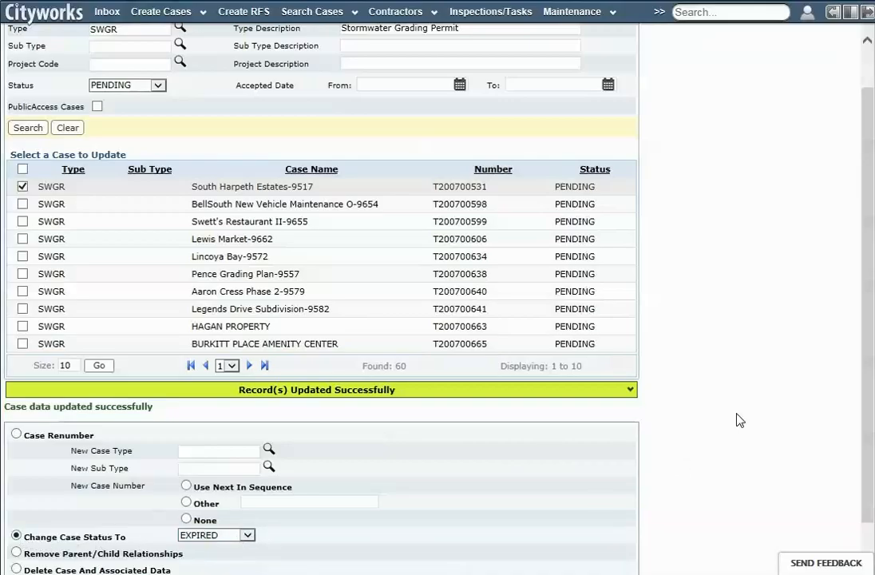
pyautogui.scroll(-1, 858, 447)
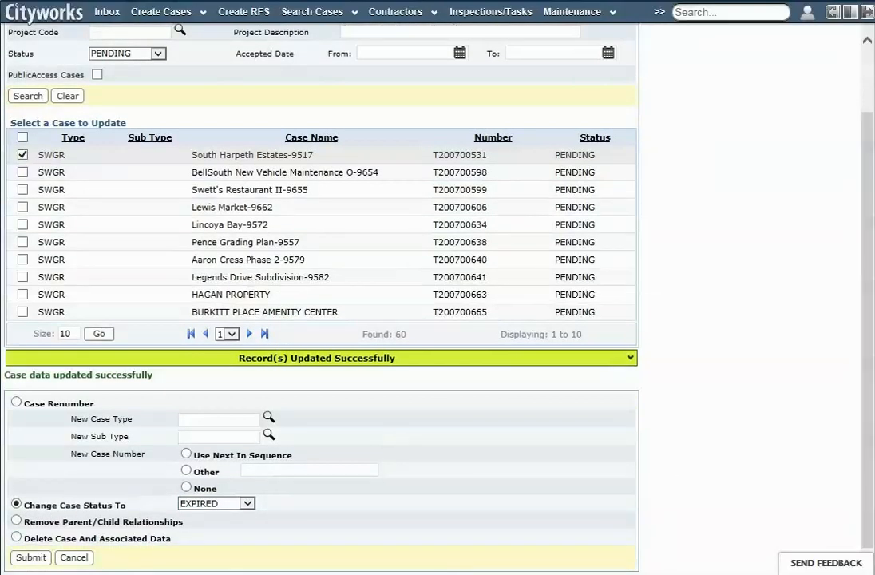
pyautogui.click(39, 559)
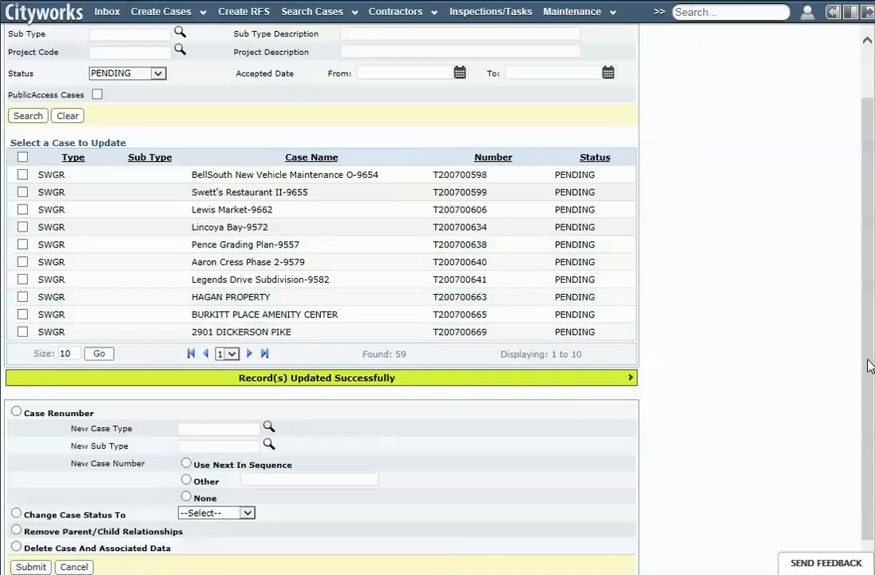
pyautogui.scroll(1, 867, 362)
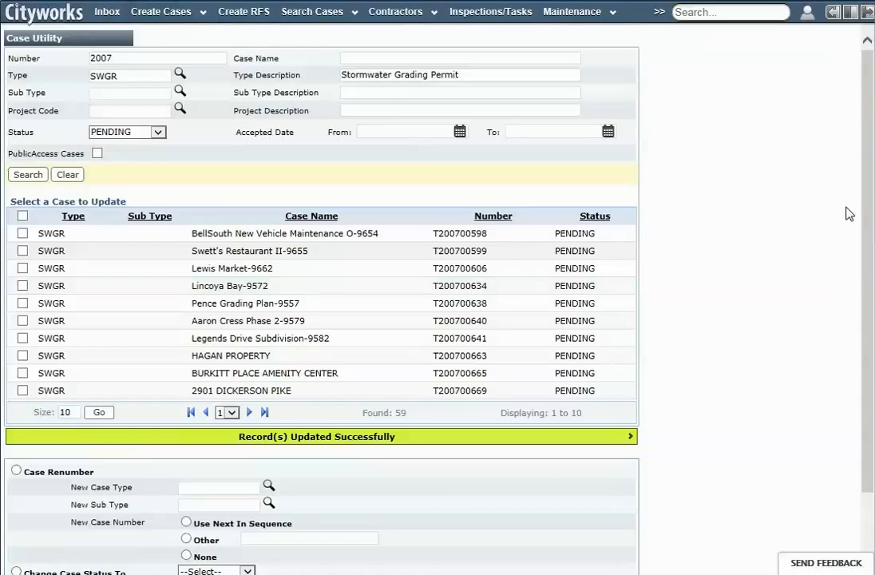
pyautogui.scroll(-1, 871, 222)
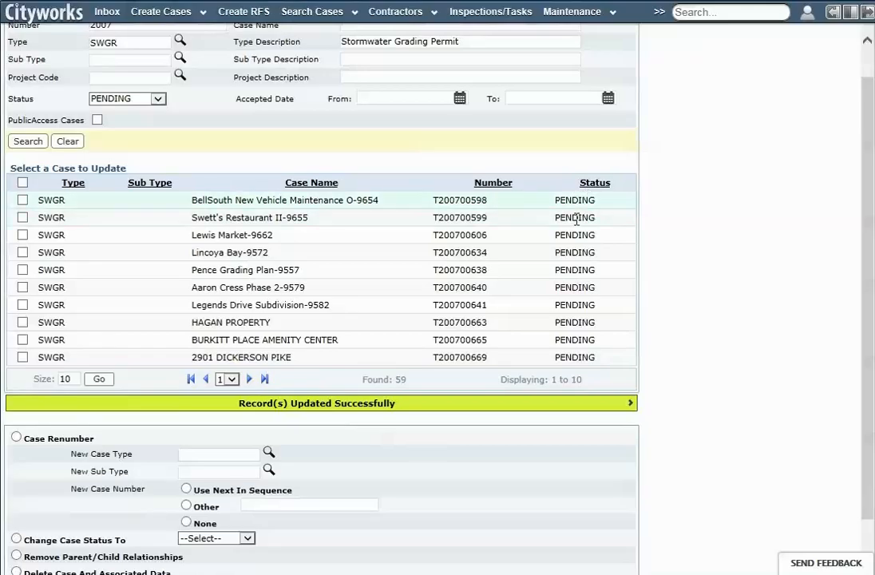
pyautogui.scroll(1, 868, 255)
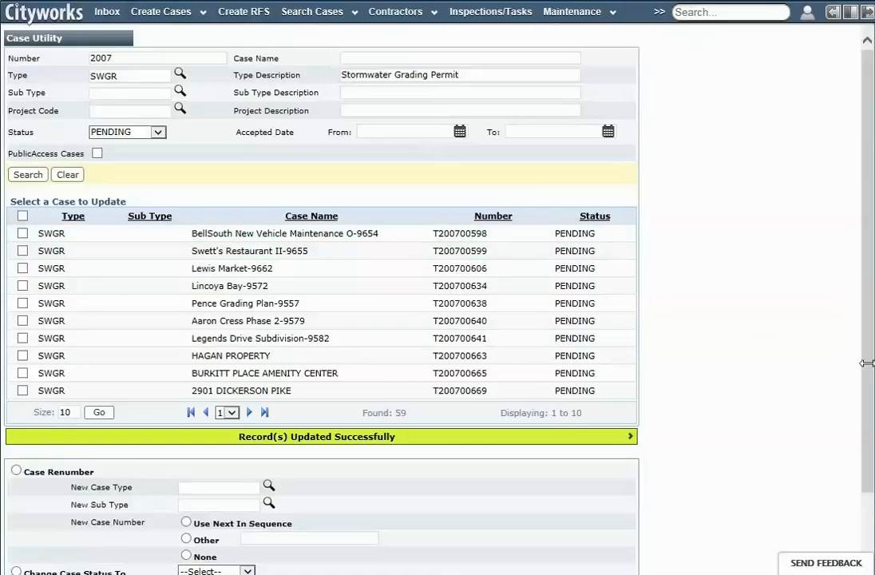
pyautogui.moveTo(865, 416); pyautogui.dragTo(865, 503)
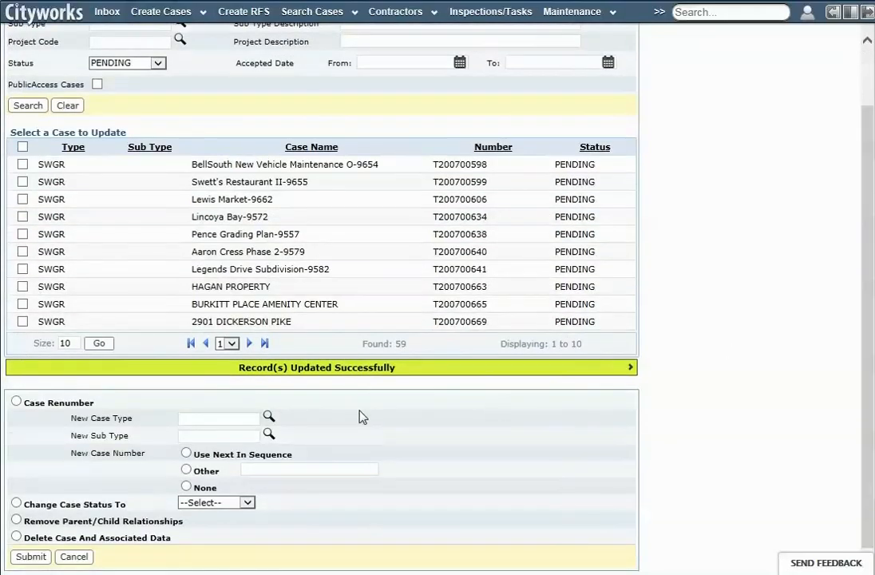